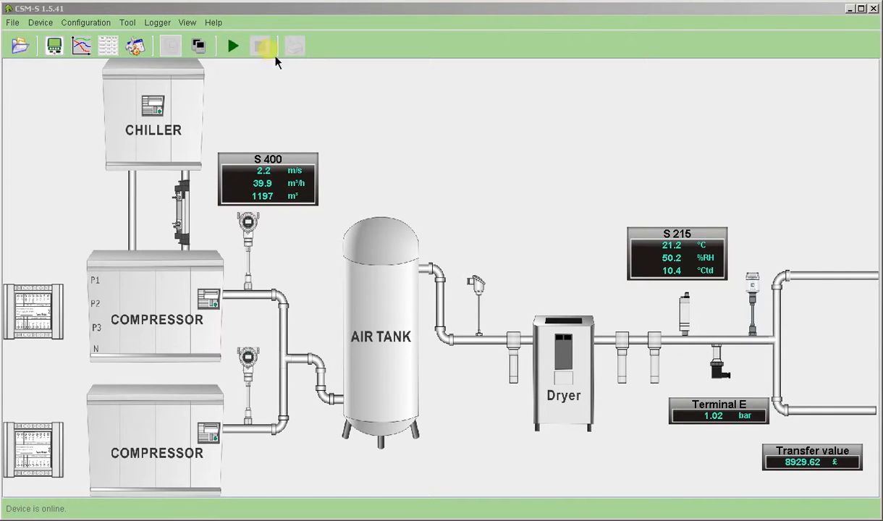
Start an online recording saved as 07-2 with a sample rate of 2 seconds.
{"action": "left_click", "coordinate": [163, 26]}
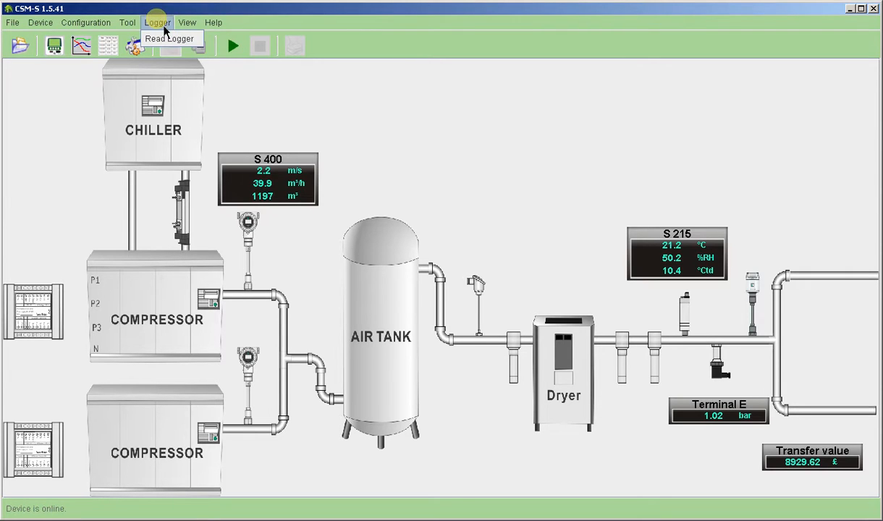
{"action": "left_click", "coordinate": [130, 25]}
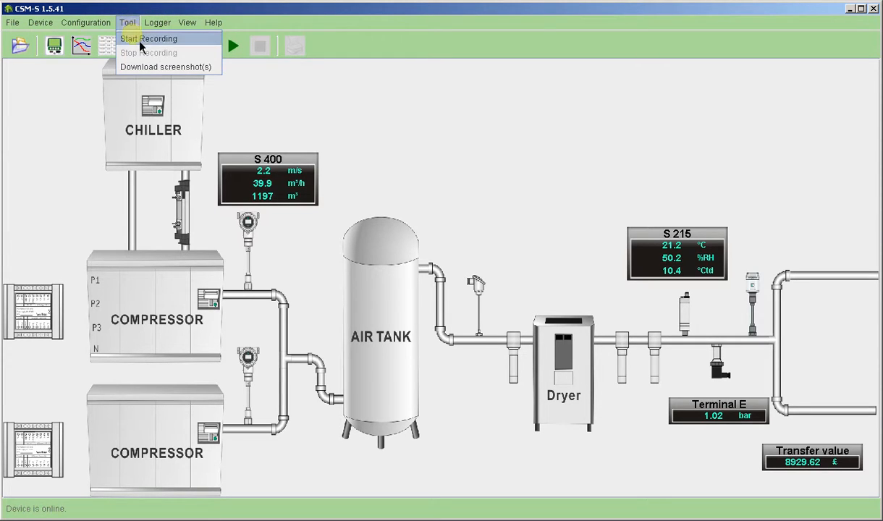
{"action": "left_click", "coordinate": [139, 39]}
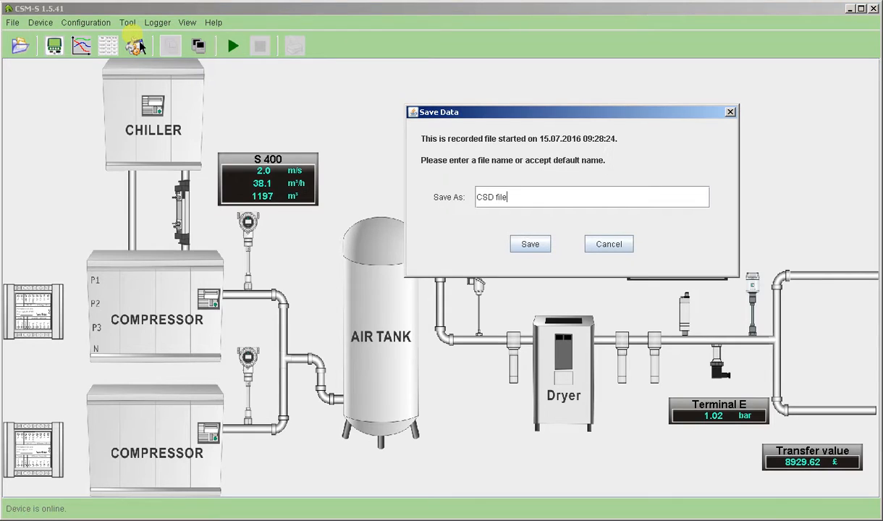
{"action": "left_click_drag", "start_coordinate": [505, 202], "coordinate": [412, 198]}
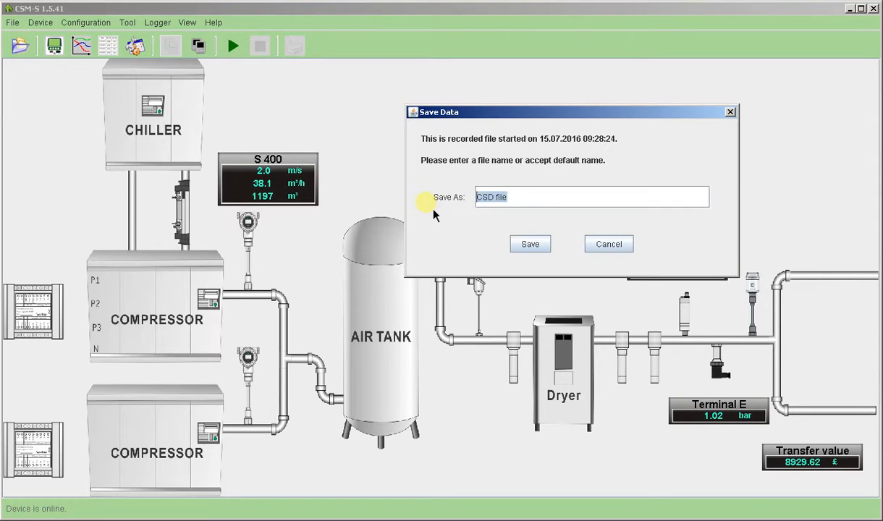
{"action": "type", "text": "07*2"}
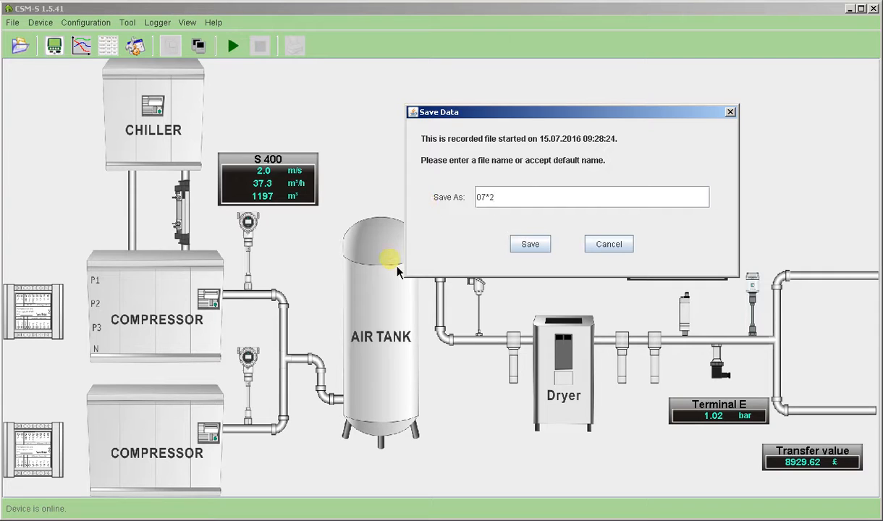
{"action": "left_click", "coordinate": [490, 204]}
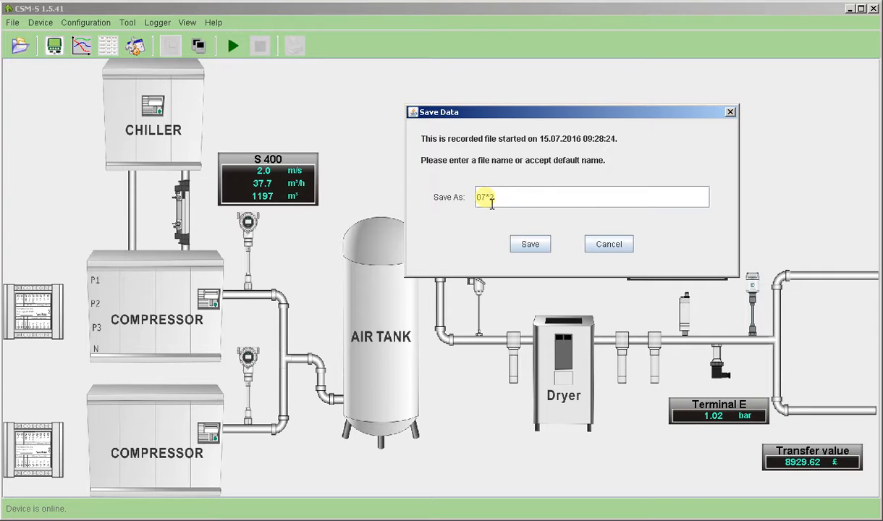
{"action": "key", "text": "BackSpace"}
{"action": "type", "text": "-"}
{"action": "left_click", "coordinate": [540, 249]}
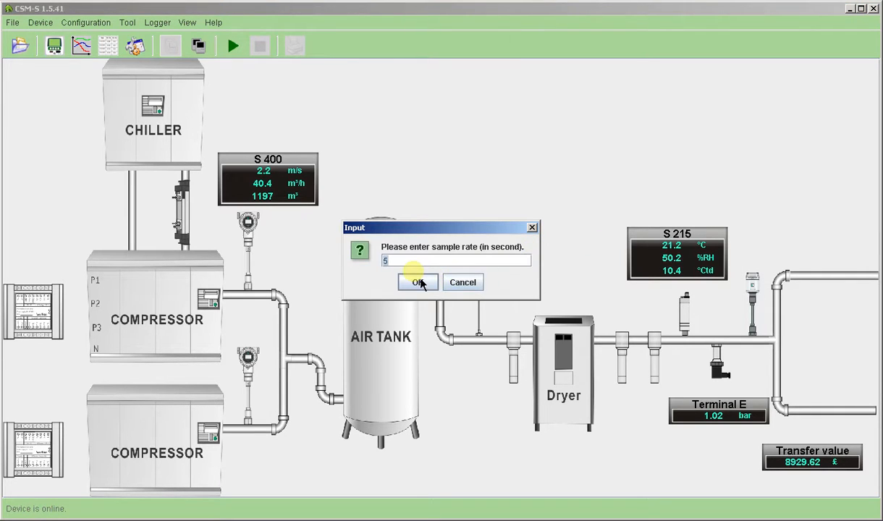
{"action": "type", "text": "2"}
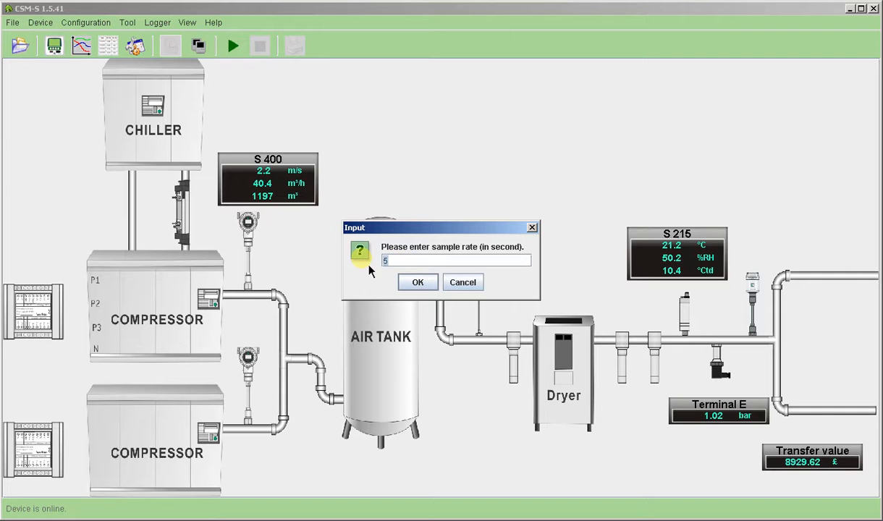
{"action": "left_click", "coordinate": [418, 282]}
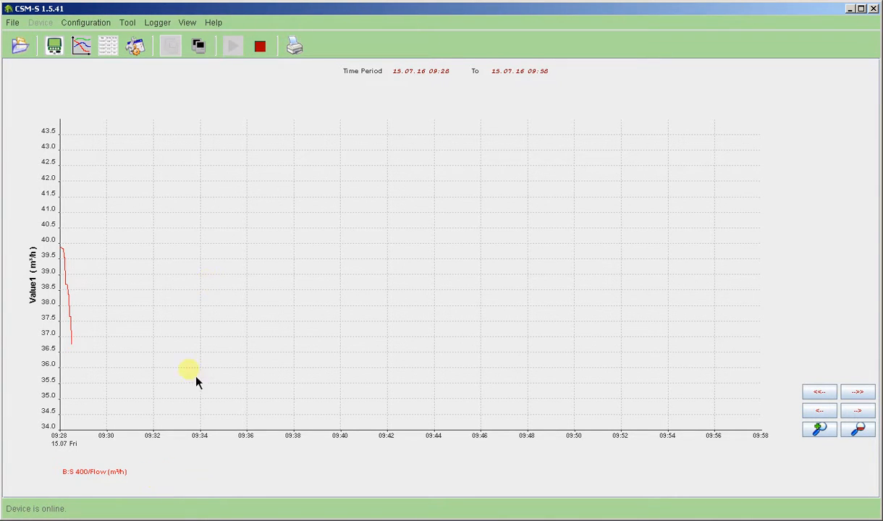
Add the S 215 Temperature, S 215 Dew point and S 400 Velocity channels to the live recording graph.
{"action": "right_click", "coordinate": [305, 201]}
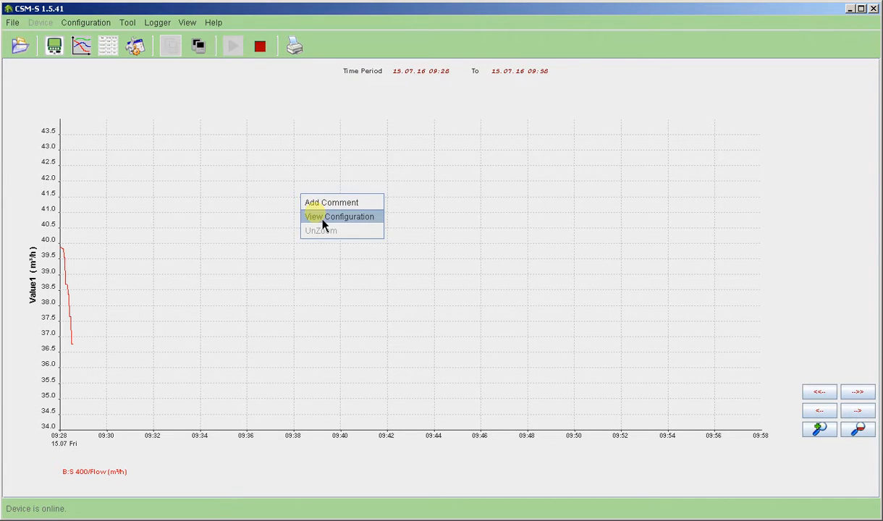
{"action": "left_click", "coordinate": [322, 221]}
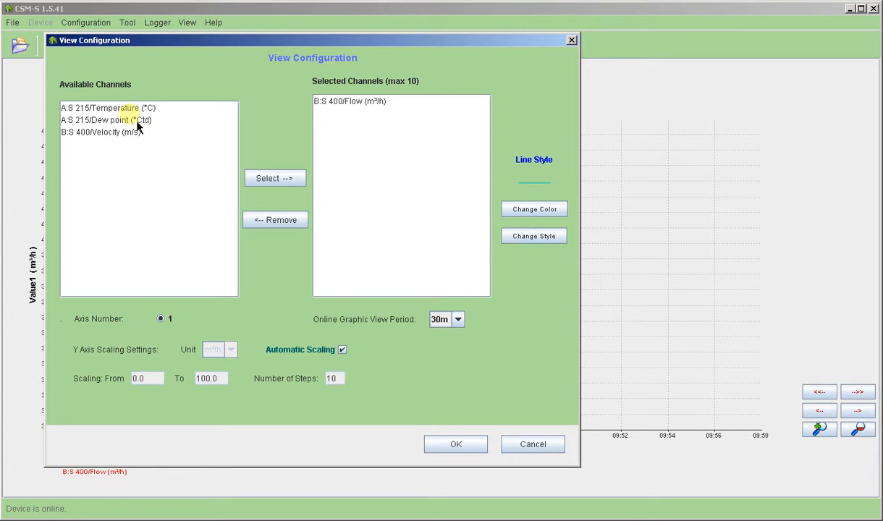
{"action": "left_click", "coordinate": [184, 108]}
{"action": "left_click", "coordinate": [275, 184]}
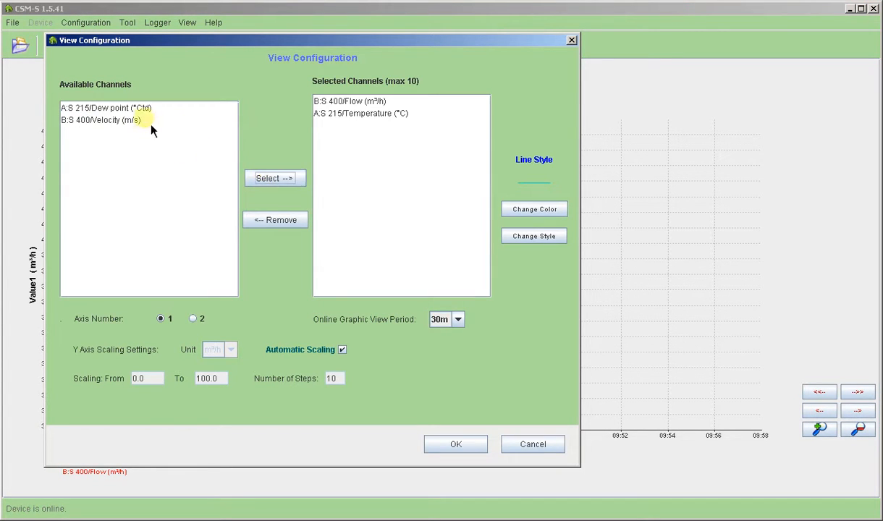
{"action": "left_click", "coordinate": [123, 108]}
{"action": "left_click", "coordinate": [255, 177]}
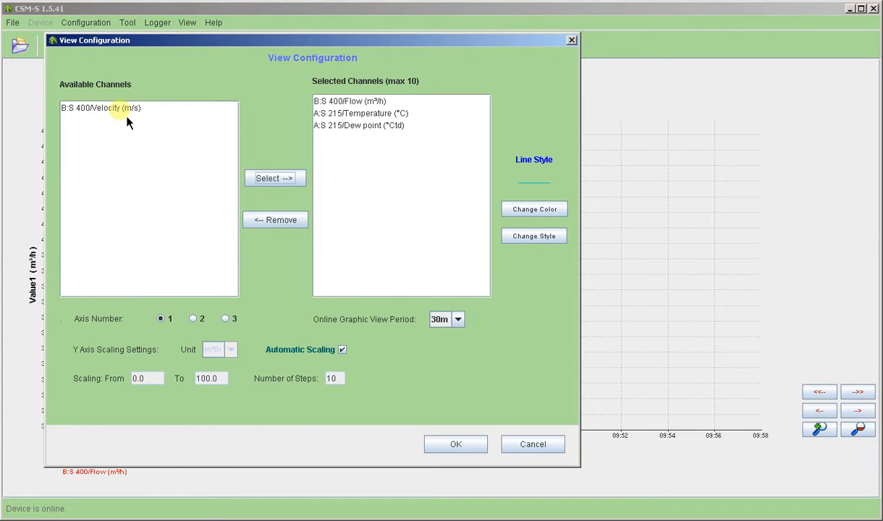
{"action": "left_click", "coordinate": [123, 110]}
{"action": "left_click", "coordinate": [276, 181]}
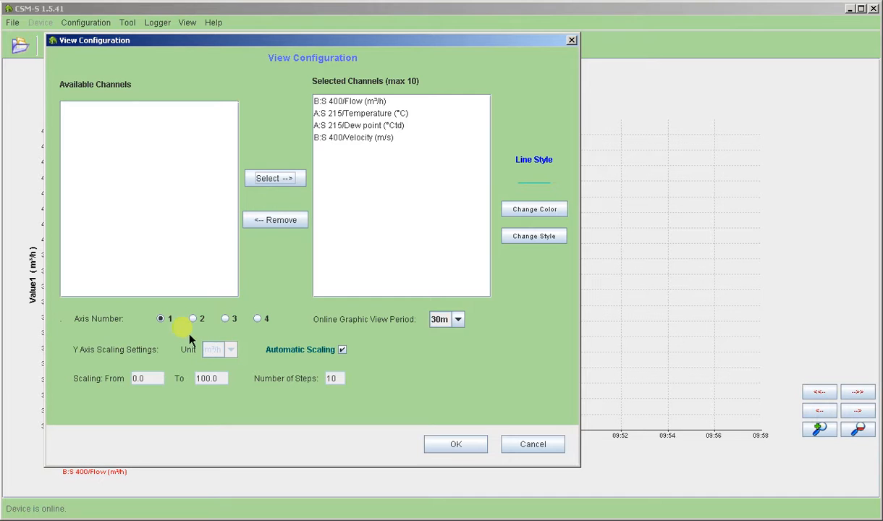
{"action": "left_click", "coordinate": [262, 323]}
{"action": "left_click", "coordinate": [456, 444]}
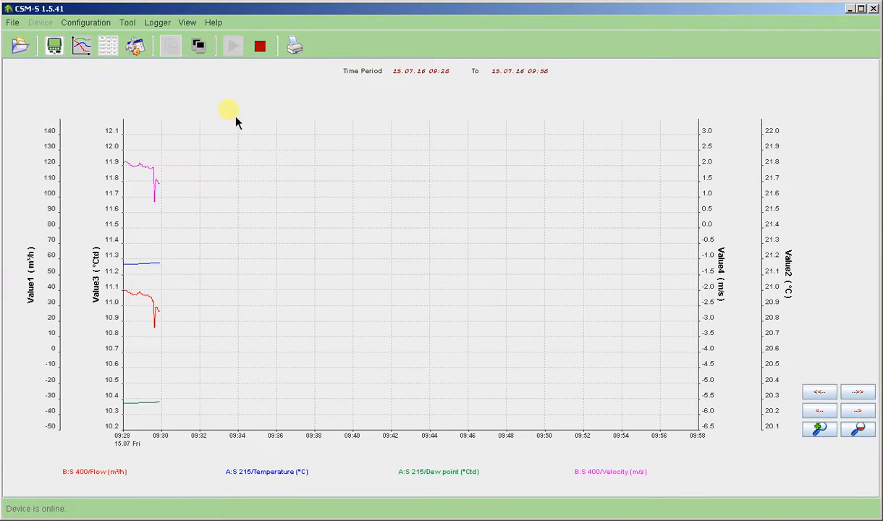
Stop the online recording and acknowledge that its file is saved.
{"action": "left_click", "coordinate": [261, 49]}
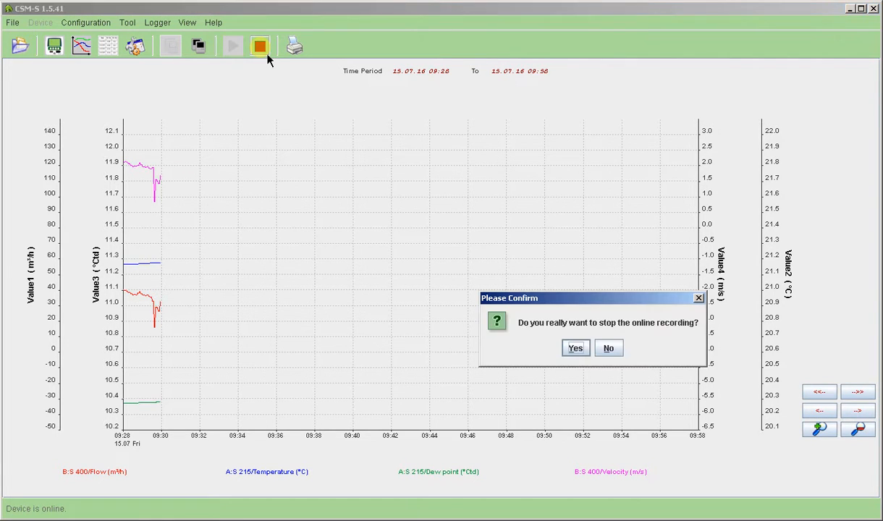
{"action": "left_click", "coordinate": [584, 353]}
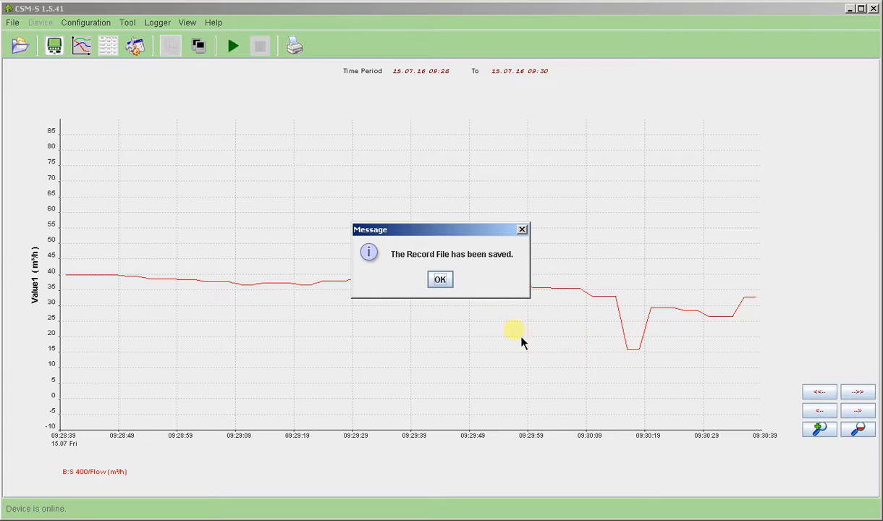
{"action": "left_click", "coordinate": [441, 287]}
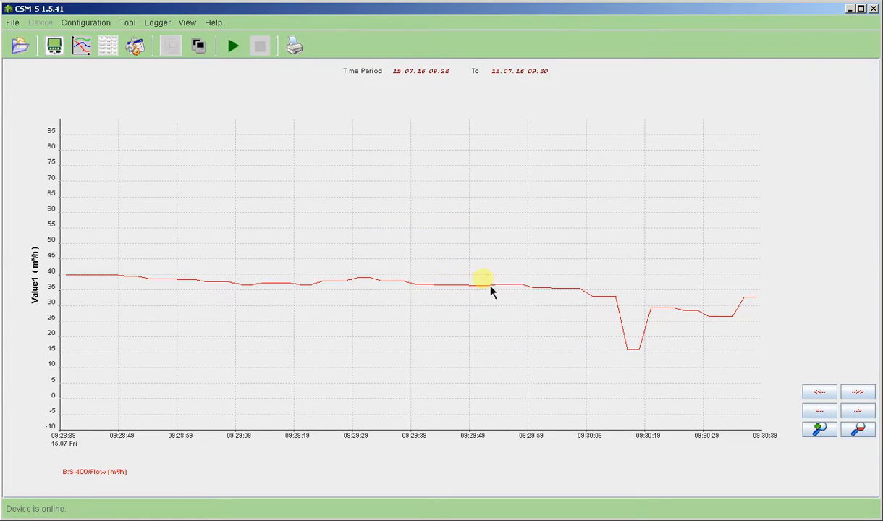
Show the Temperature, Dew point and Velocity channels alongside Flow in the graph of the finished recording.
{"action": "right_click", "coordinate": [457, 256]}
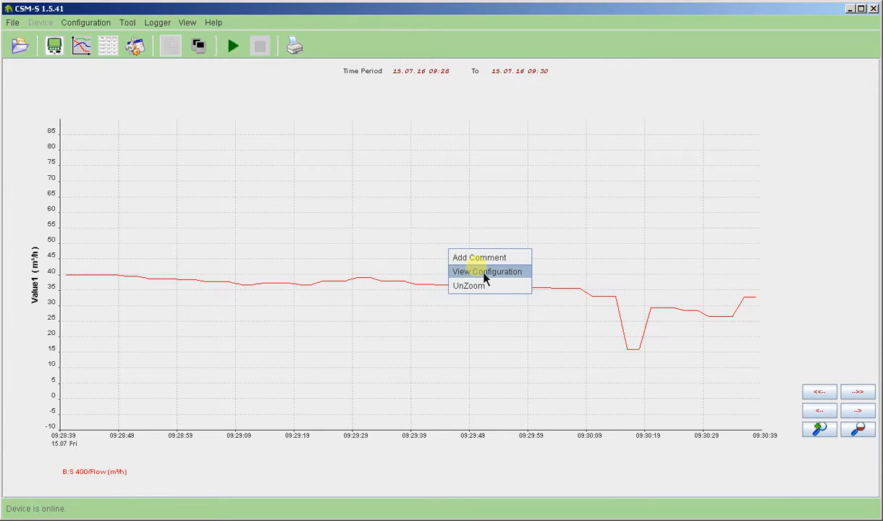
{"action": "left_click", "coordinate": [481, 278]}
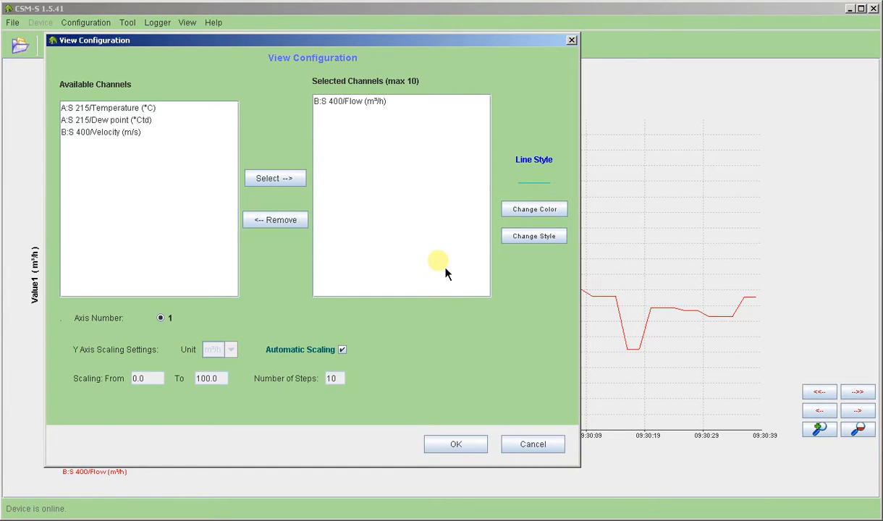
{"action": "left_click", "coordinate": [95, 109]}
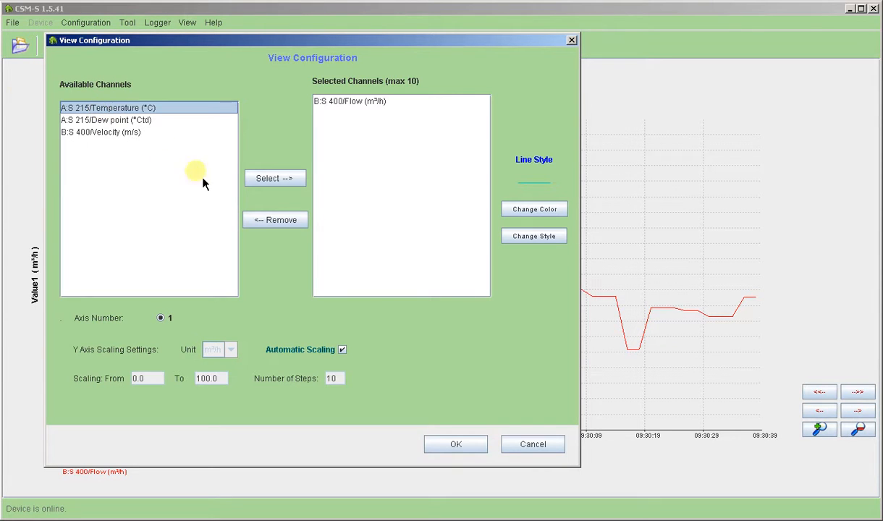
{"action": "left_click", "coordinate": [279, 178]}
{"action": "left_click", "coordinate": [106, 107]}
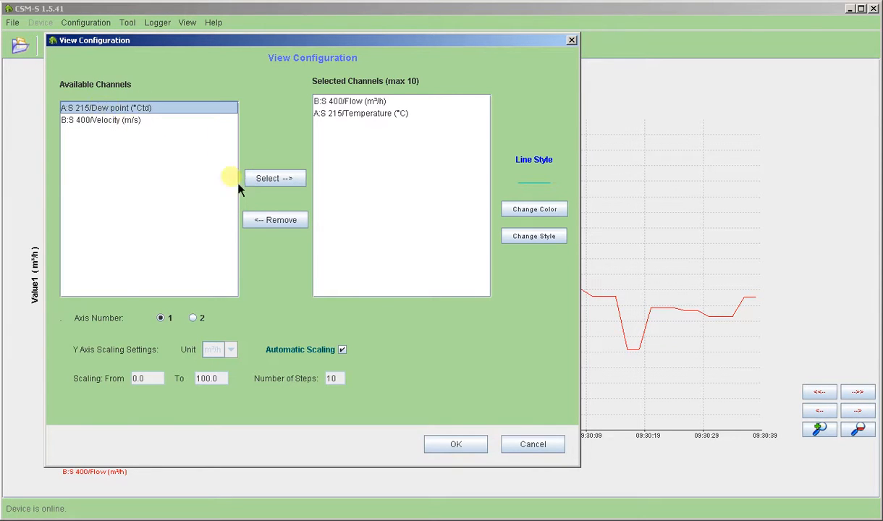
{"action": "left_click", "coordinate": [277, 176]}
{"action": "left_click", "coordinate": [125, 110]}
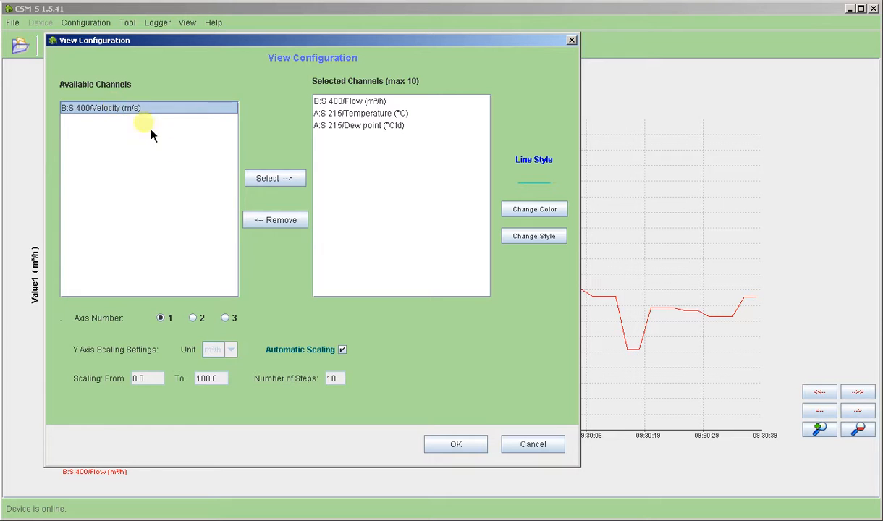
{"action": "left_click", "coordinate": [288, 181]}
{"action": "left_click", "coordinate": [461, 444]}
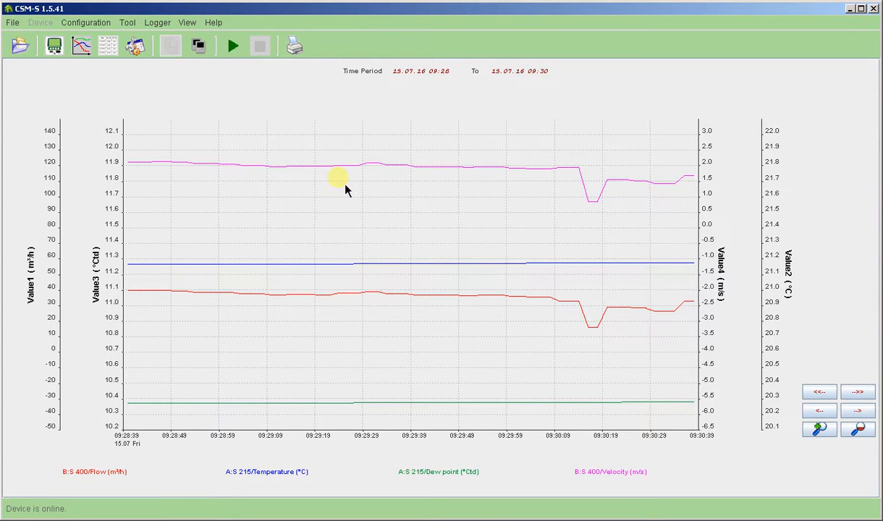
Set up an Excel export of all data from the recorded file 07-2.csd.
{"action": "left_click", "coordinate": [13, 22]}
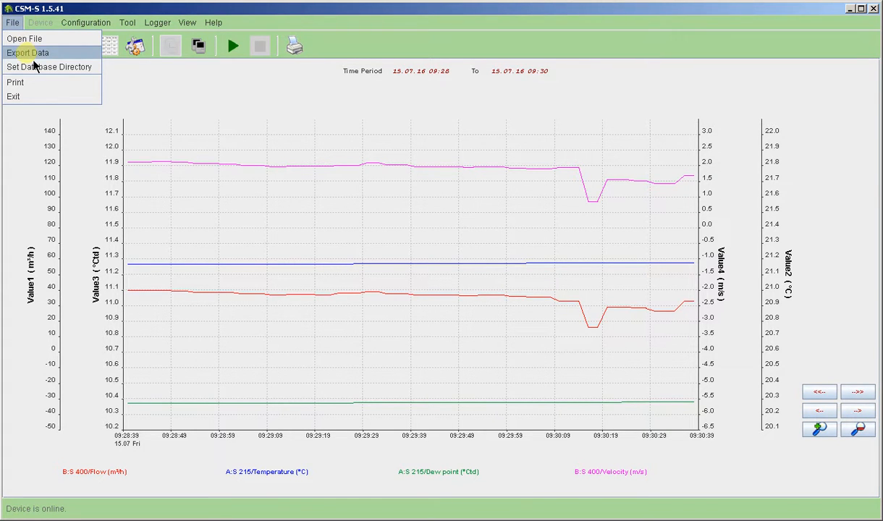
{"action": "left_click", "coordinate": [33, 56]}
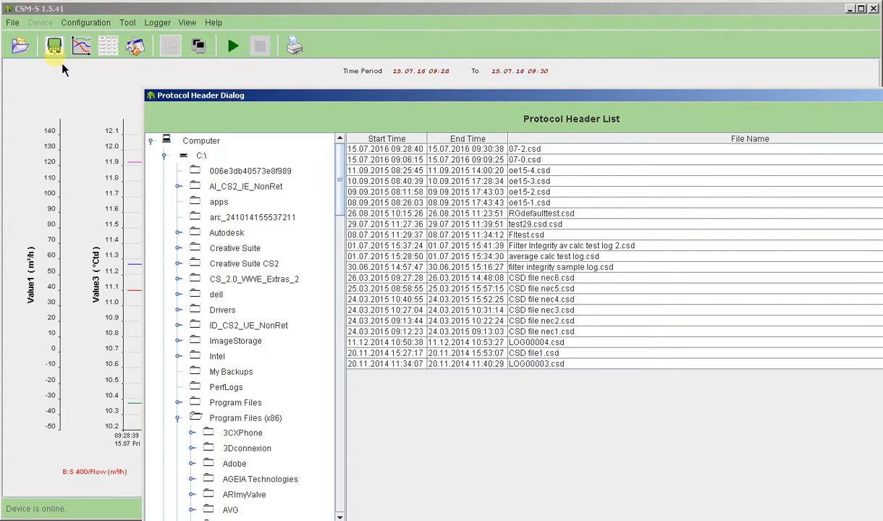
{"action": "left_click", "coordinate": [464, 150]}
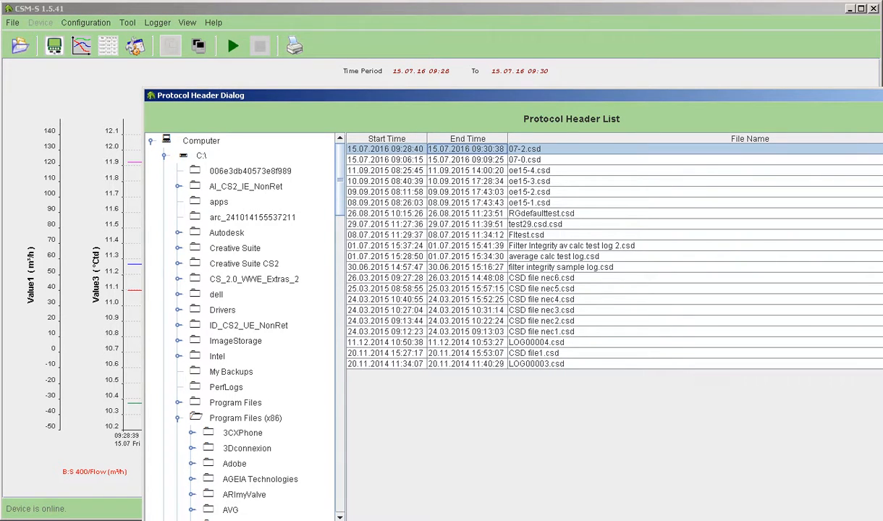
{"action": "left_click_drag", "start_coordinate": [563, 99], "coordinate": [441, 33]}
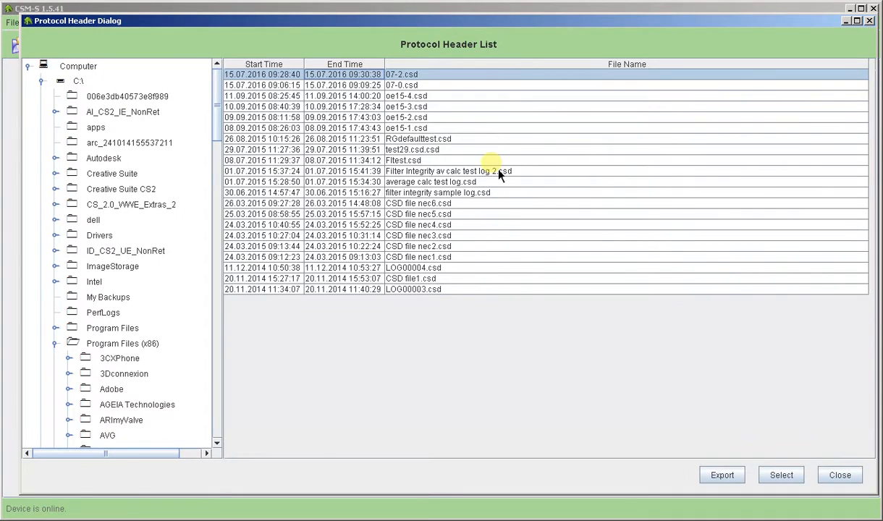
{"action": "left_click", "coordinate": [721, 476]}
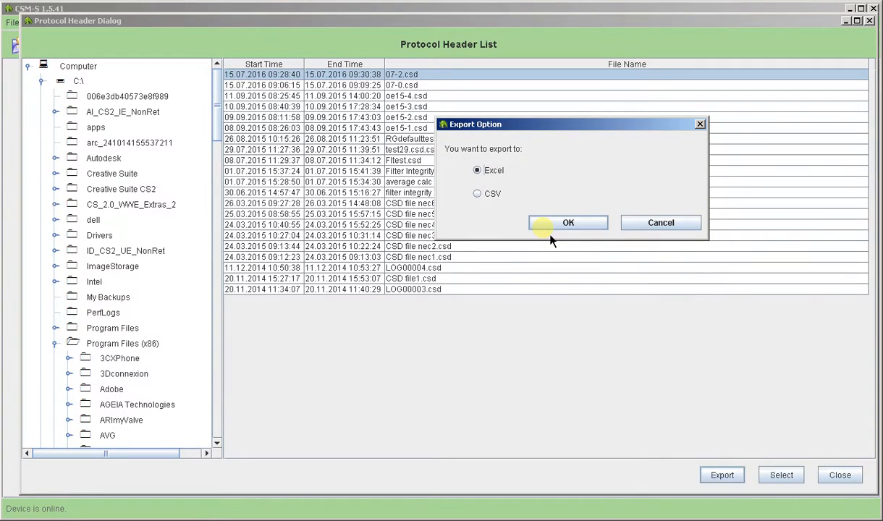
{"action": "left_click", "coordinate": [586, 236]}
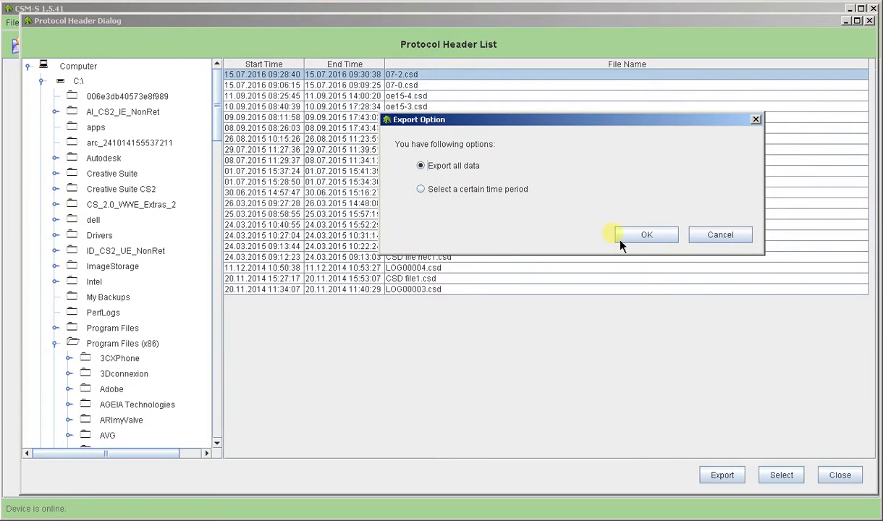
{"action": "left_click", "coordinate": [648, 236]}
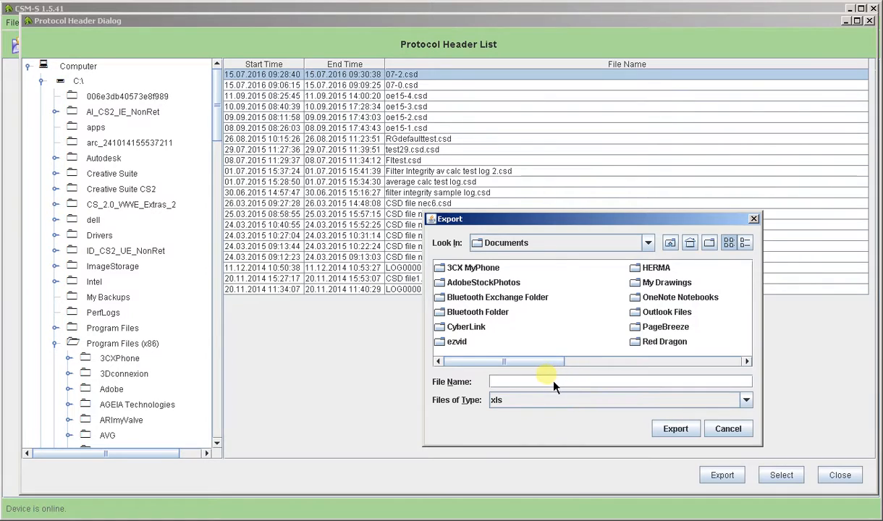
Export the data to the Documents folder as an xls file named 07-2, and close the recorded file list.
{"action": "type", "text": "07"}
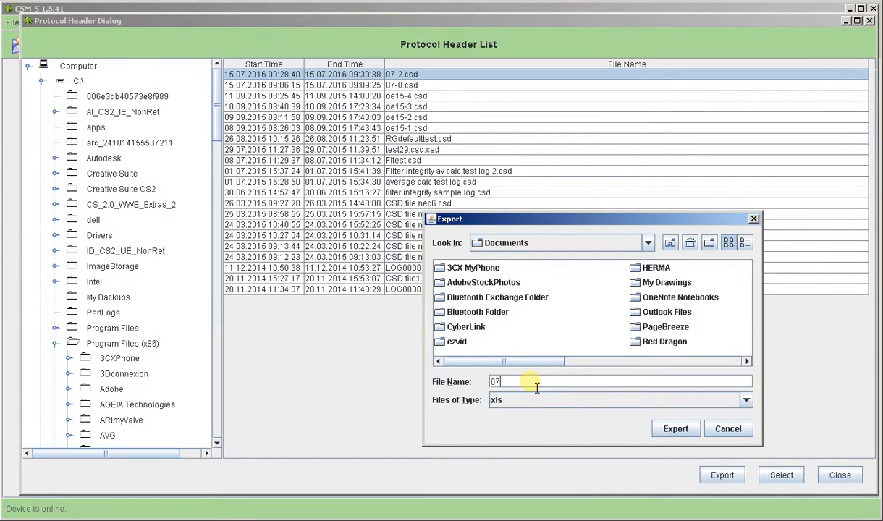
{"action": "type", "text": "*2"}
{"action": "key", "text": "BackSpace"}
{"action": "key", "text": "BackSpace"}
{"action": "type", "text": "-2"}
{"action": "left_click", "coordinate": [662, 429]}
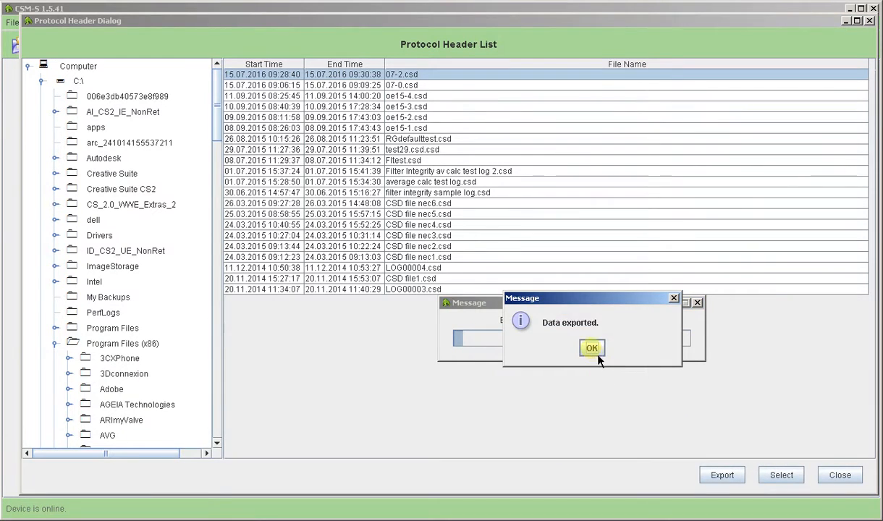
{"action": "left_click", "coordinate": [592, 349]}
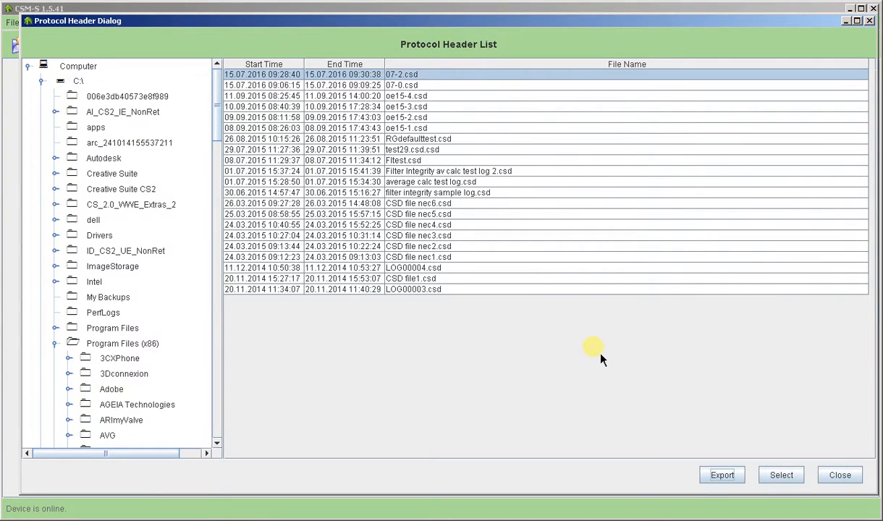
{"action": "left_click", "coordinate": [844, 481]}
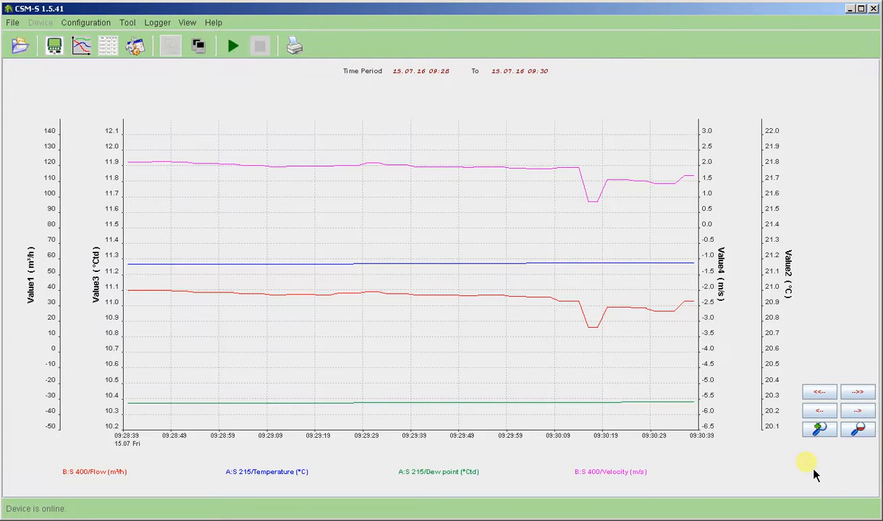
Open the earlier recording 07-0.csd from the list of recorded files.
{"action": "left_click", "coordinate": [12, 22]}
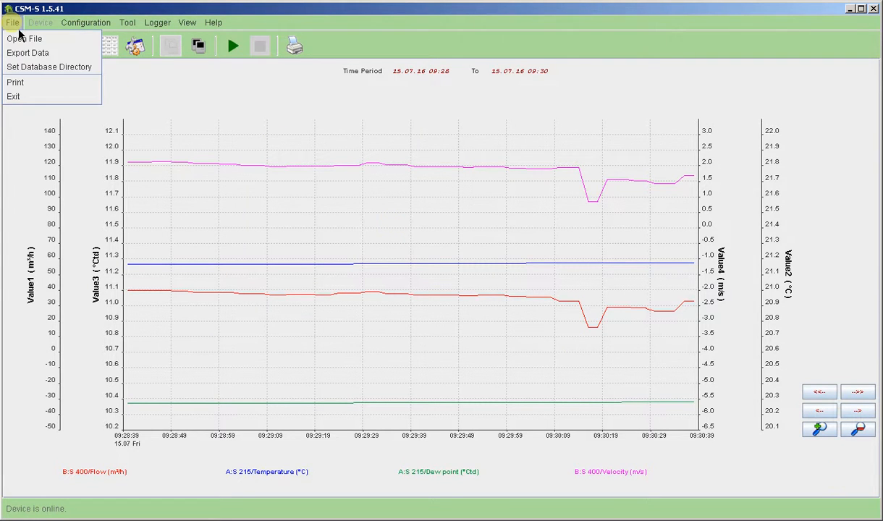
{"action": "left_click", "coordinate": [26, 42]}
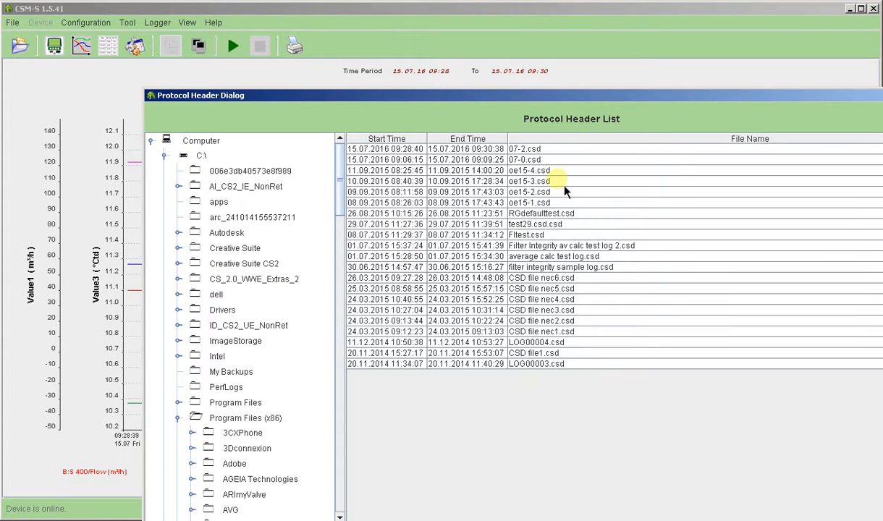
{"action": "left_click", "coordinate": [555, 159]}
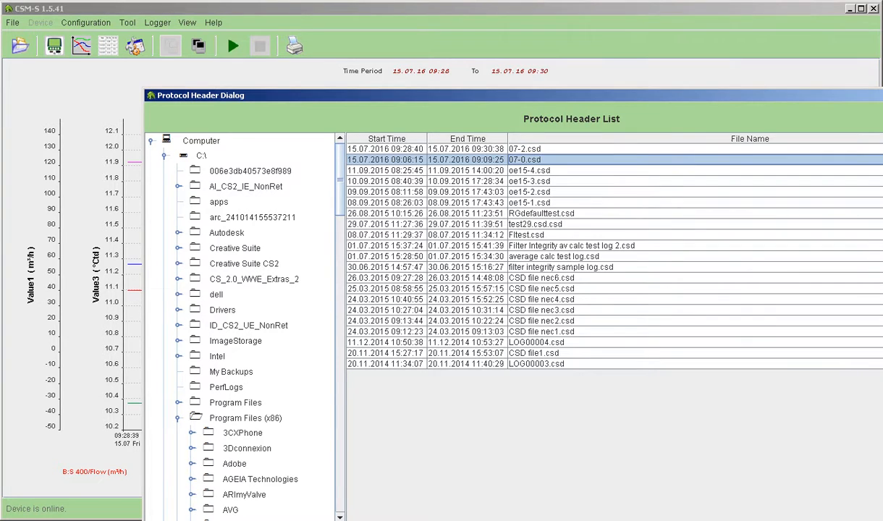
{"action": "left_click_drag", "start_coordinate": [645, 98], "coordinate": [507, 38]}
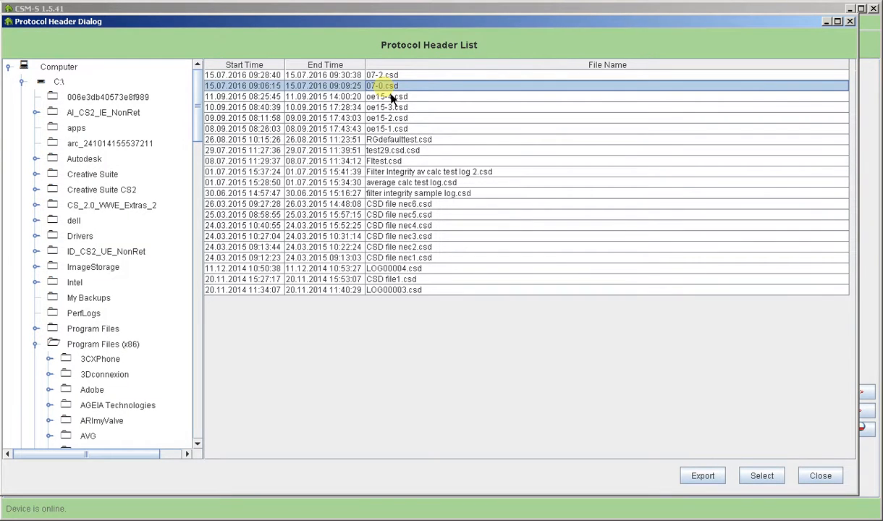
{"action": "left_click", "coordinate": [777, 485]}
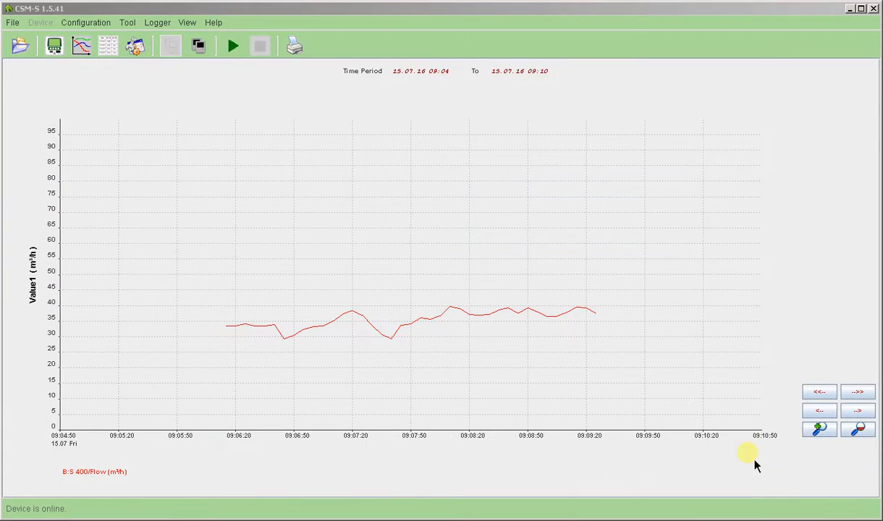
Show the S 215 Humidity, Terminal E pressure (1.6 bar abs.) and S 400 Velocity channels alongside Flow in the graph.
{"action": "right_click", "coordinate": [418, 299]}
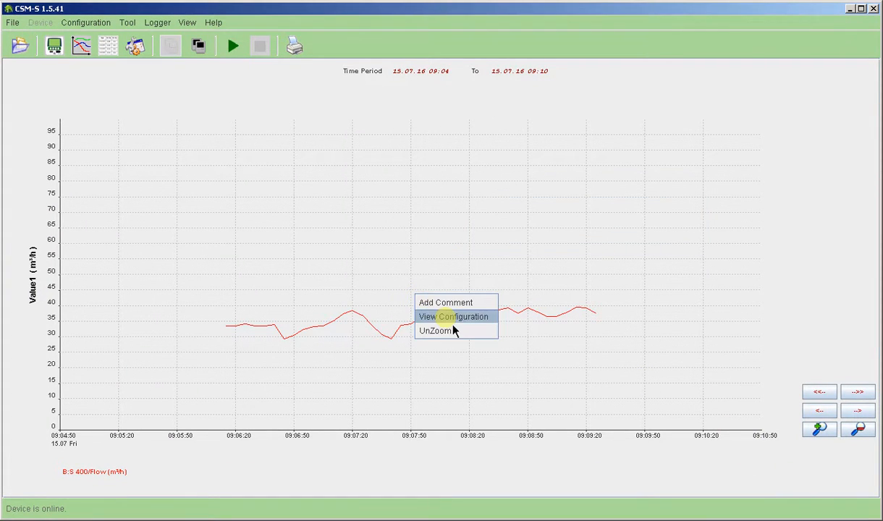
{"action": "left_click", "coordinate": [450, 327]}
{"action": "left_click", "coordinate": [120, 108]}
{"action": "left_click", "coordinate": [290, 184]}
{"action": "left_click", "coordinate": [165, 109]}
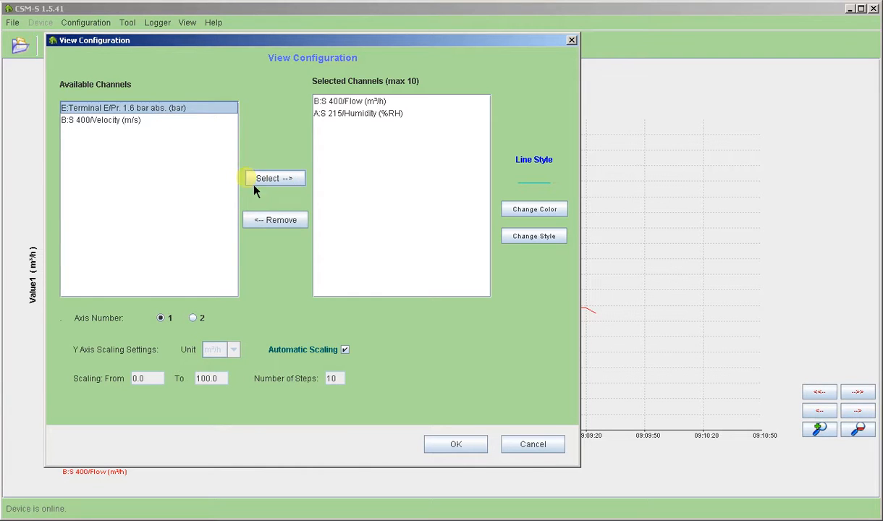
{"action": "left_click", "coordinate": [265, 181]}
{"action": "left_click", "coordinate": [153, 108]}
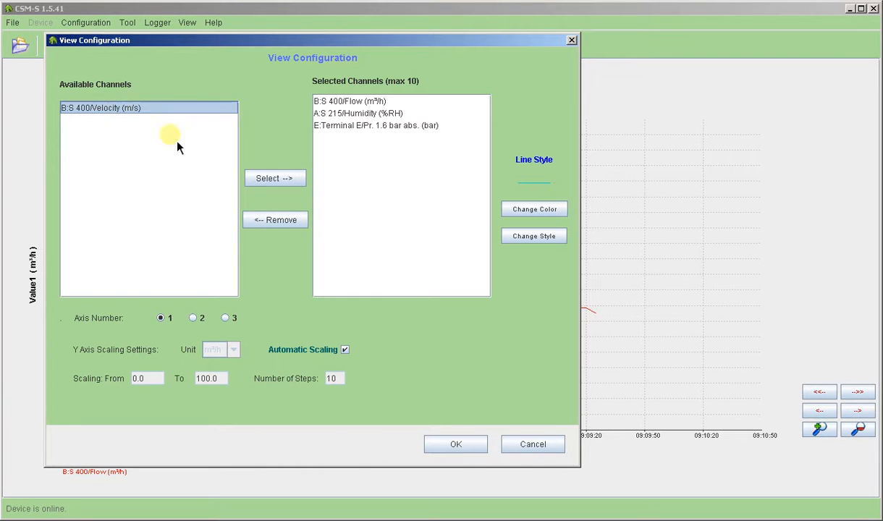
{"action": "left_click", "coordinate": [276, 181]}
{"action": "left_click", "coordinate": [472, 448]}
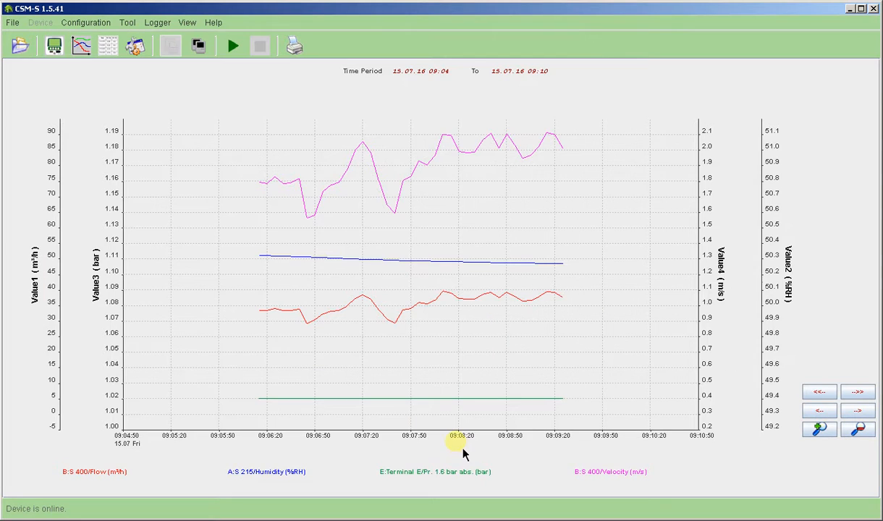